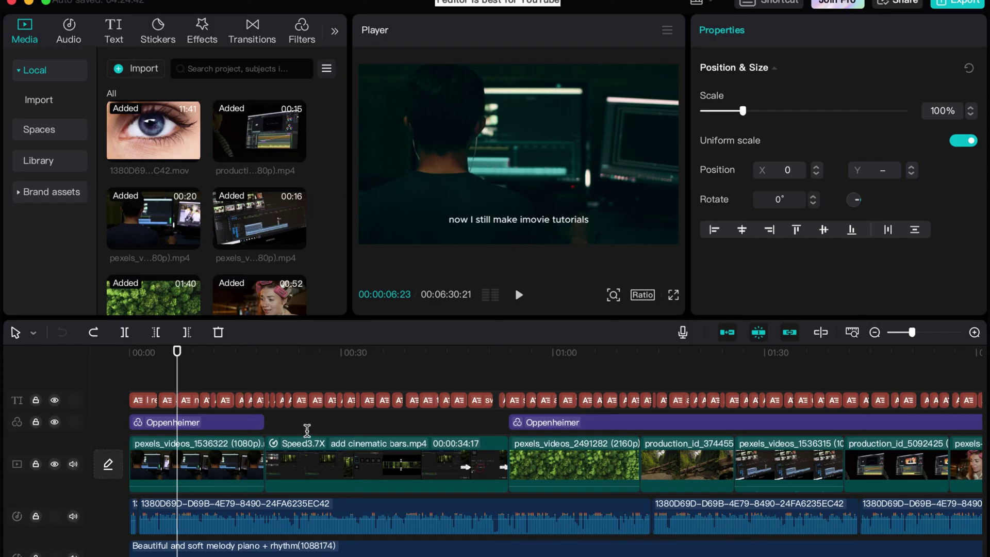
- Select the opening clip pexels_videos_1536322 on the main video track
{"action": "left_click", "coordinate": [227, 462]}
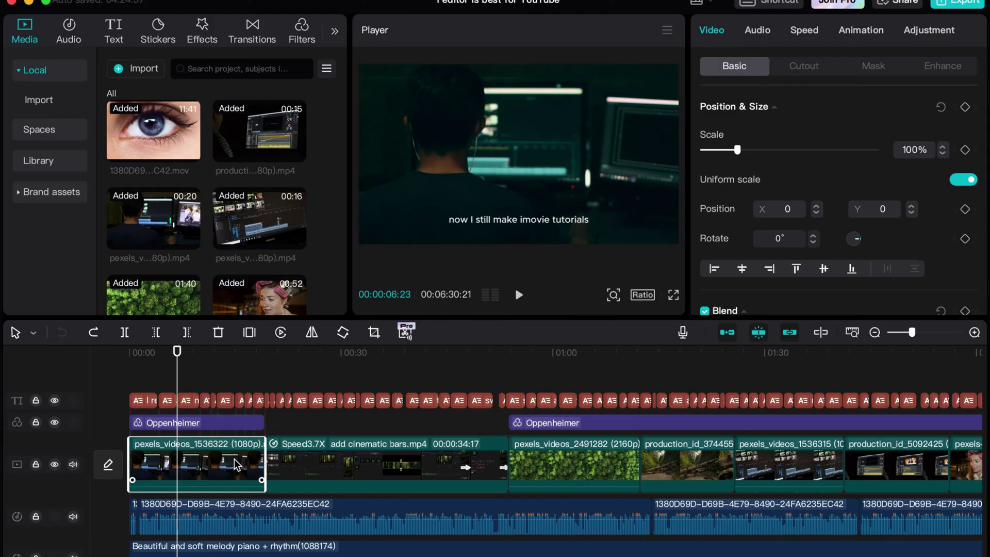
{"action": "key", "text": "Delete"}
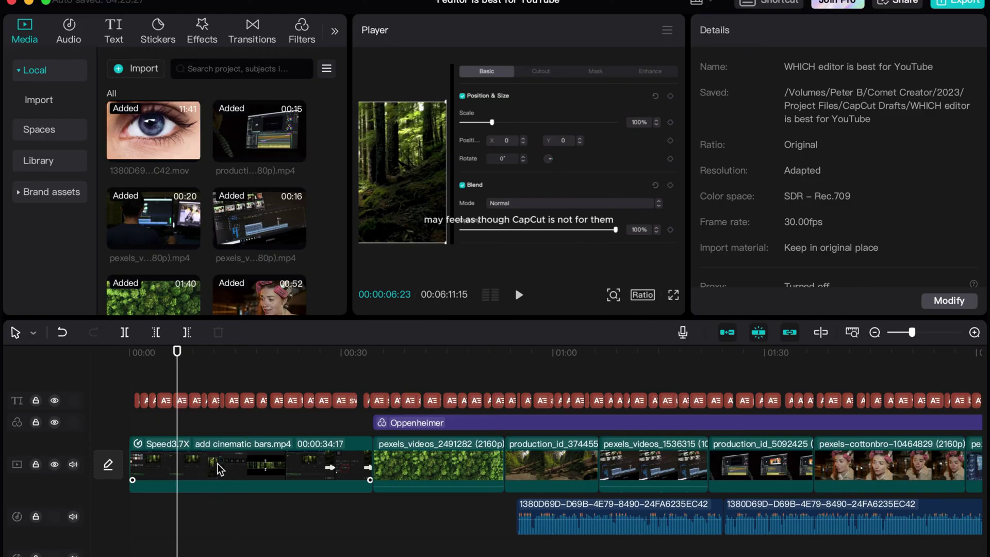
{"action": "key", "text": "super+z"}
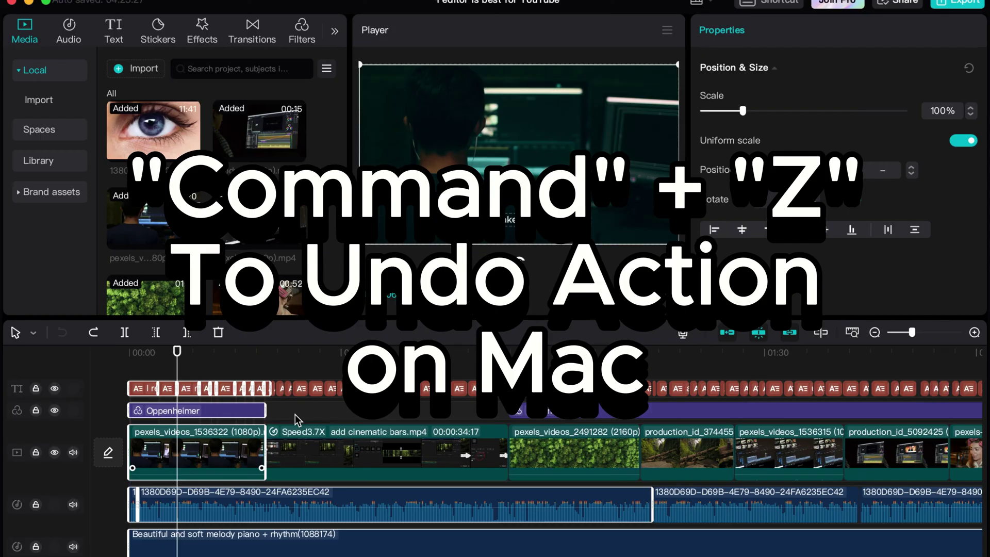
{"action": "left_click", "coordinate": [293, 416]}
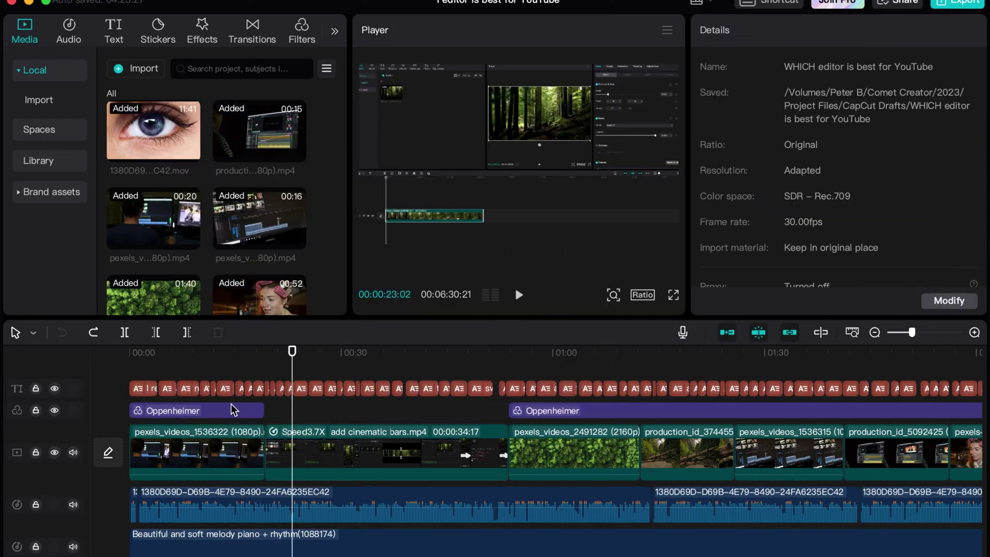
{"action": "mouse_move", "coordinate": [188, 354]}
{"action": "left_mouse_down"}
{"action": "mouse_move", "coordinate": [160, 356]}
{"action": "mouse_move", "coordinate": [194, 364]}
{"action": "left_mouse_up"}
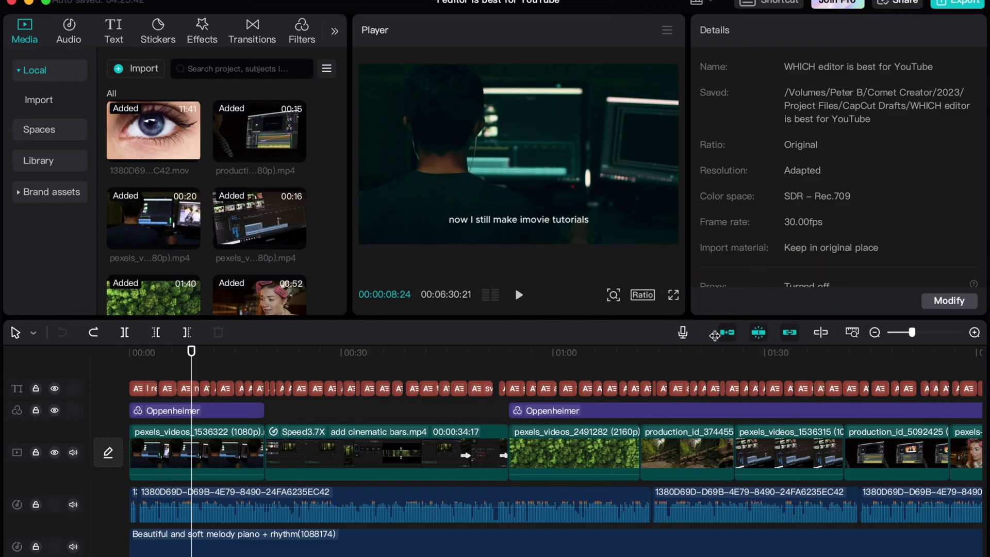
{"action": "left_click", "coordinate": [323, 406]}
{"action": "left_click", "coordinate": [200, 352]}
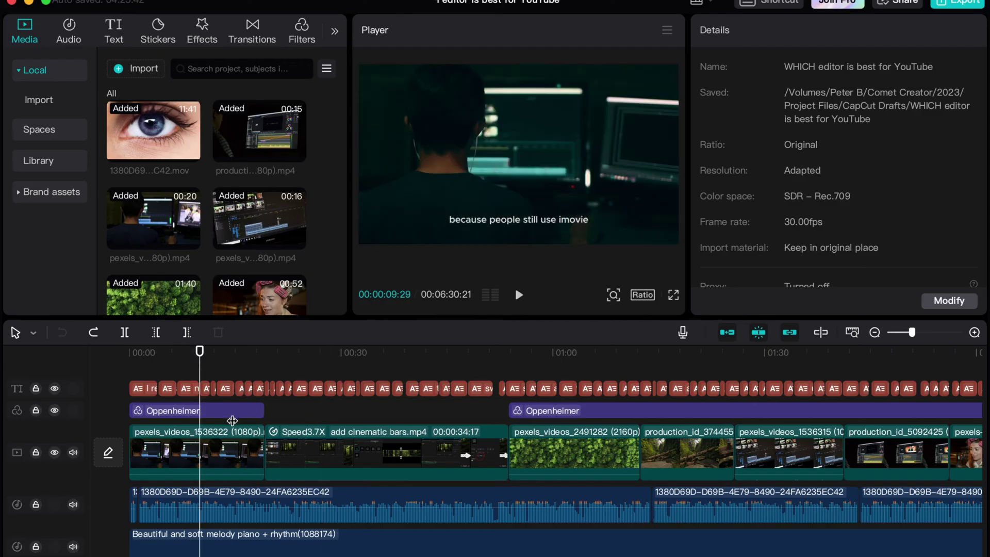
{"action": "left_click", "coordinate": [227, 444]}
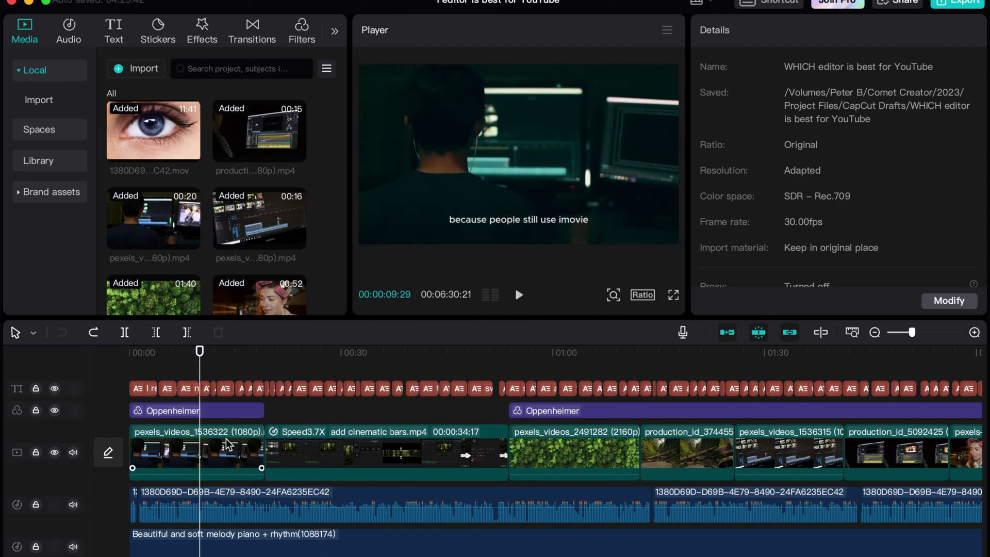
{"action": "left_click", "coordinate": [274, 364]}
{"action": "left_click", "coordinate": [217, 352]}
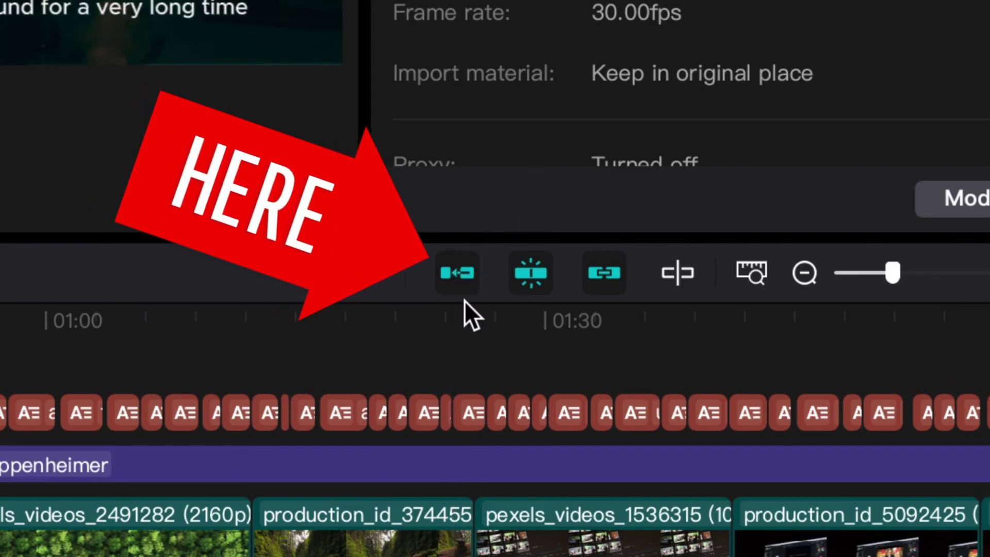
{"action": "left_click", "coordinate": [453, 315]}
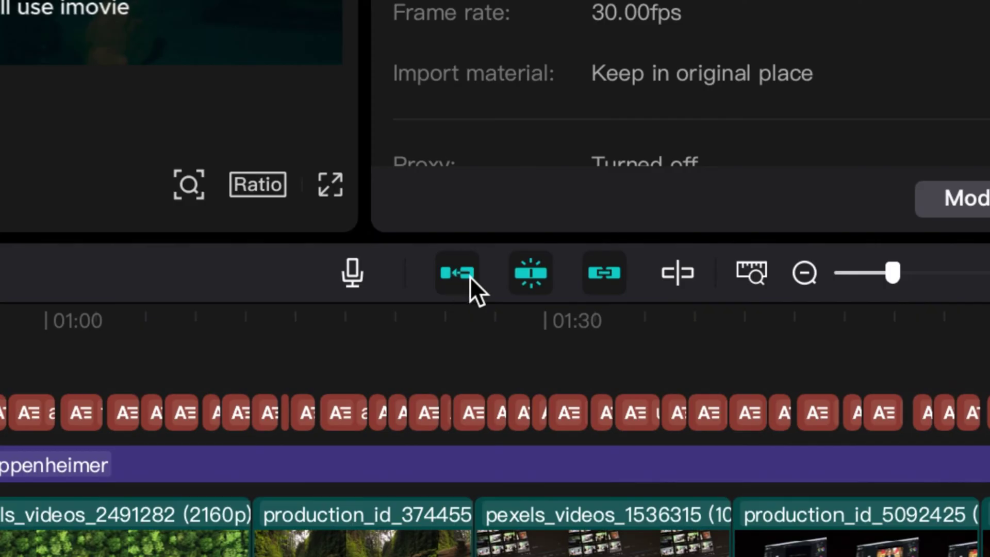
- Turn off the Main Track Magnet, then delete the first clip on the main track
{"action": "left_click", "coordinate": [469, 277]}
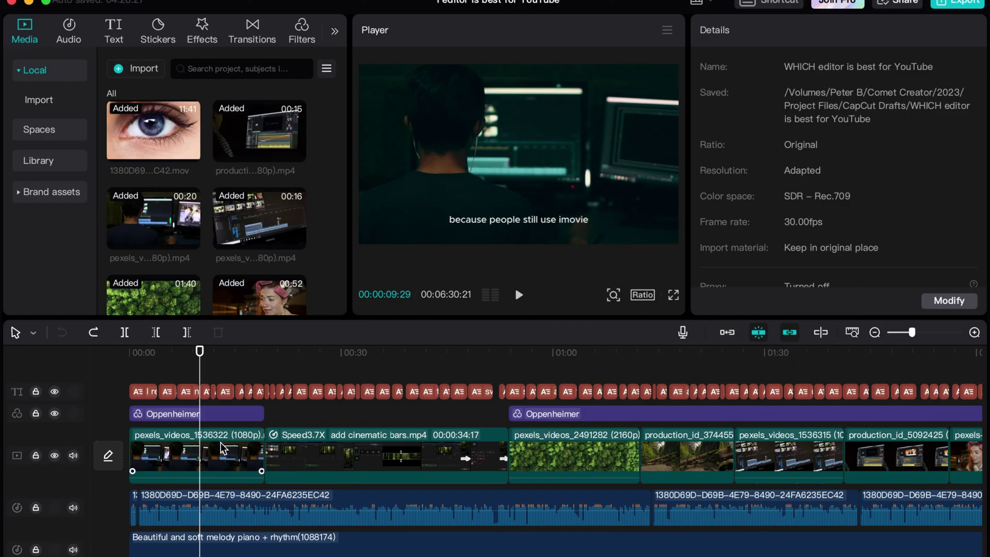
{"action": "left_click", "coordinate": [223, 442]}
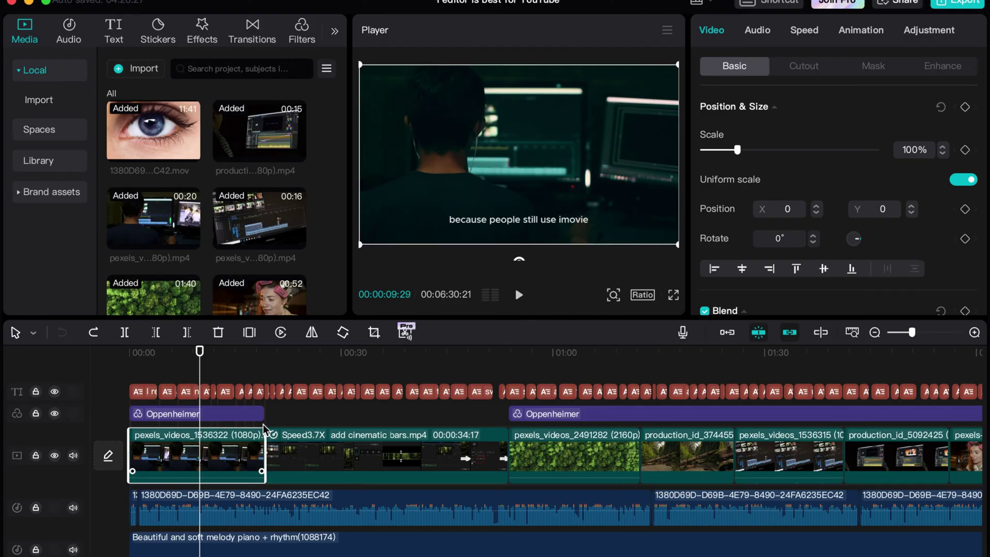
{"action": "key", "text": "Delete"}
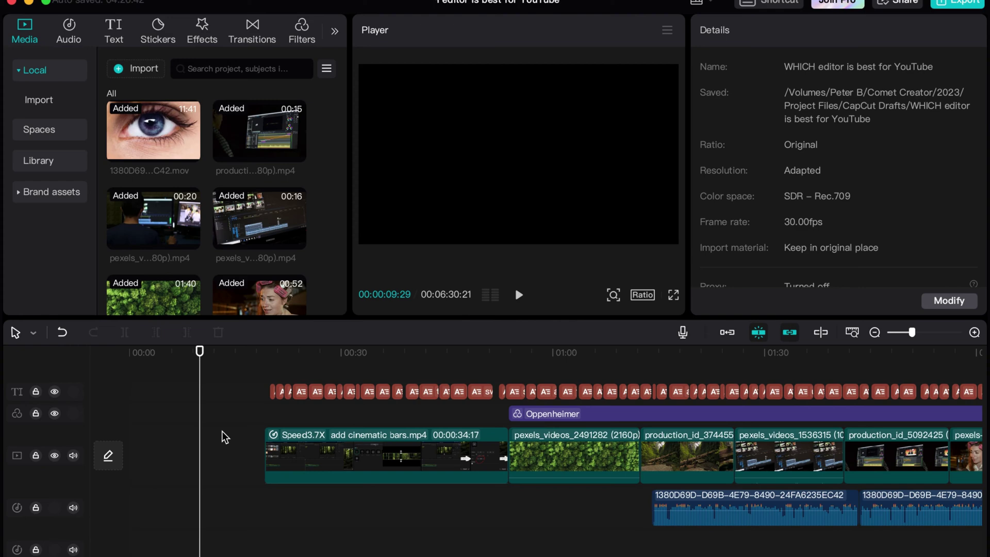
- Undo the clip deletion, then turn off timeline Linkage
{"action": "key", "text": "super+z"}
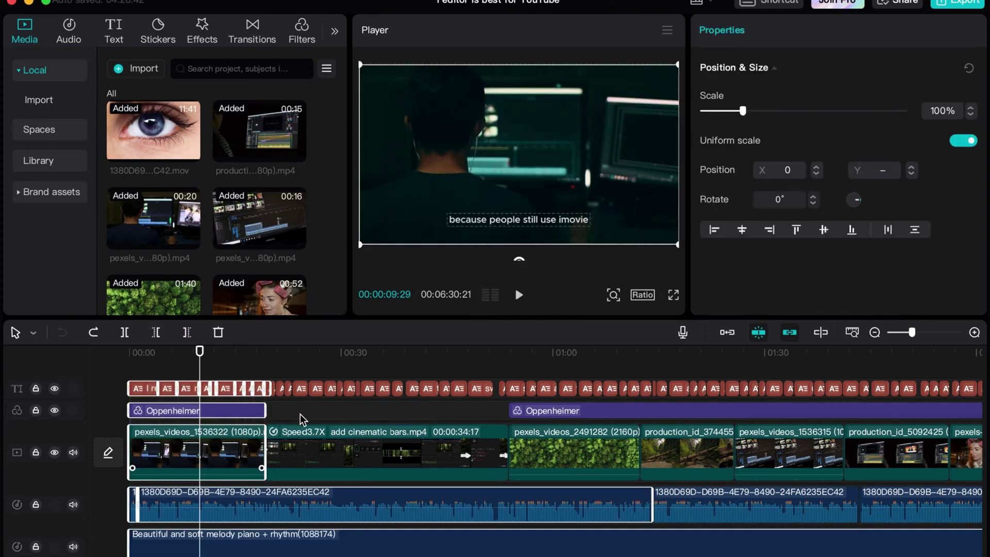
{"action": "left_click", "coordinate": [301, 414]}
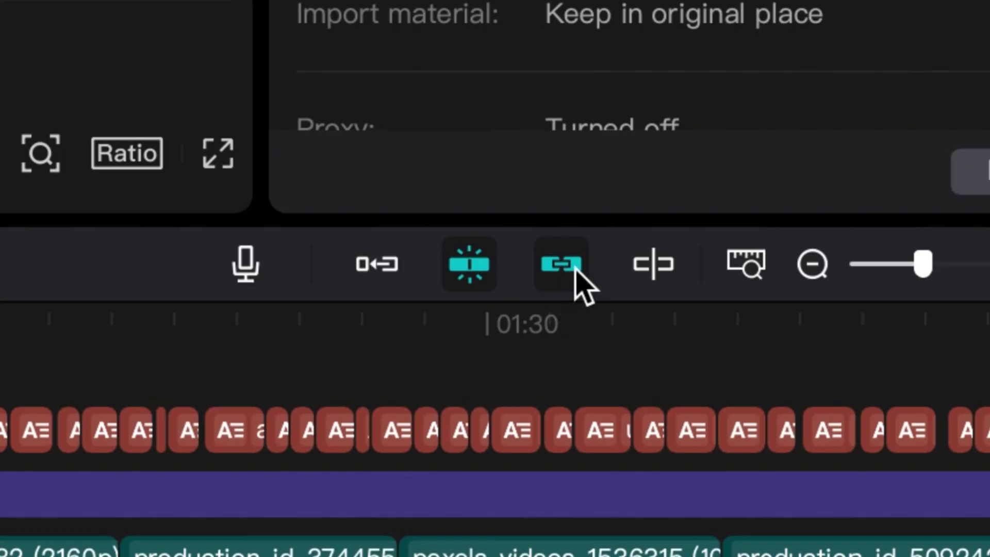
{"action": "left_click", "coordinate": [568, 280]}
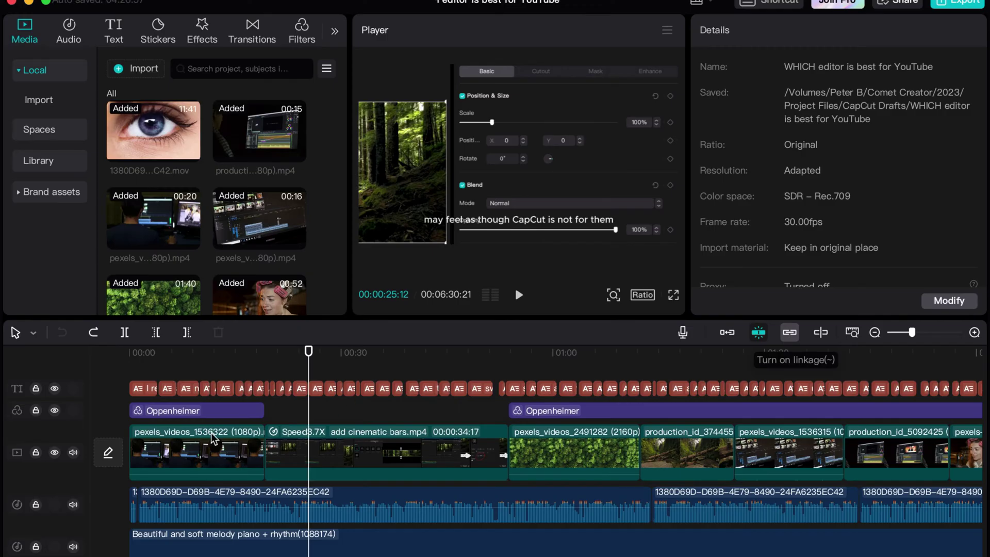
- Delete the first video clip from the main track
{"action": "left_click", "coordinate": [220, 446]}
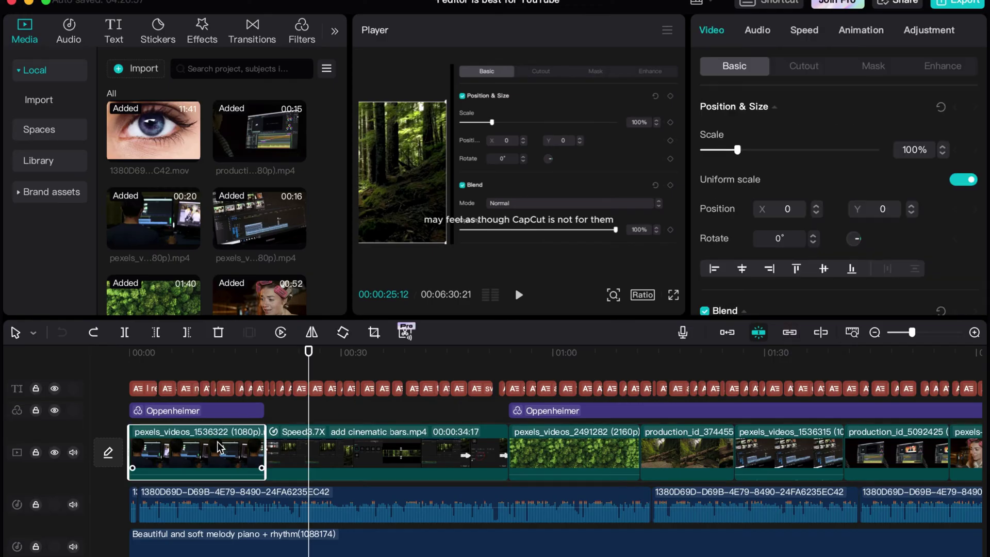
{"action": "left_click", "coordinate": [178, 353]}
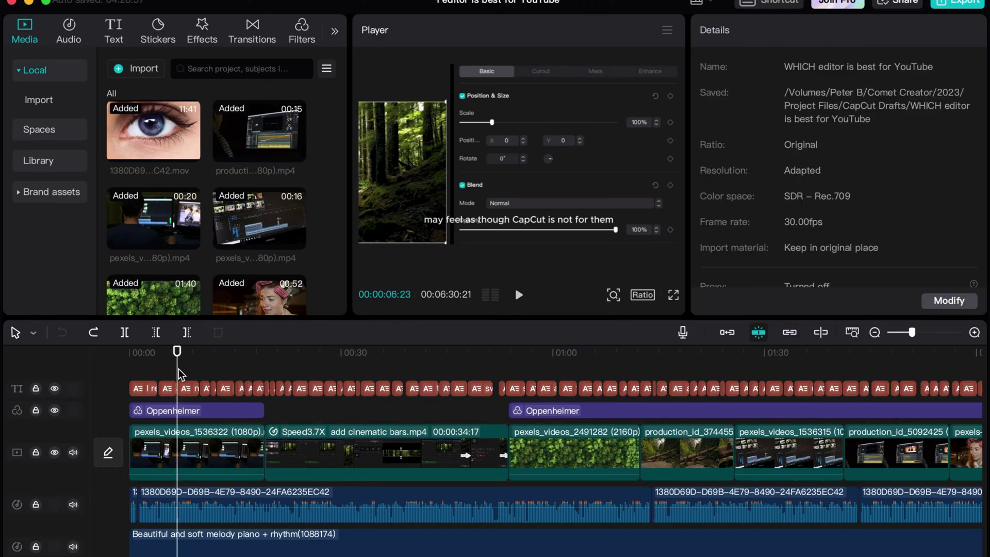
{"action": "left_click", "coordinate": [212, 434]}
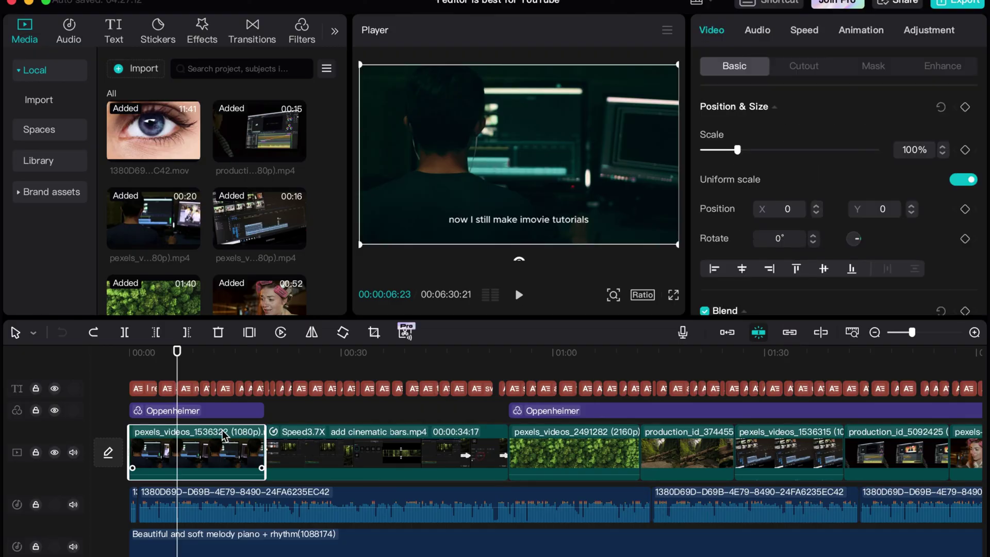
{"action": "key", "text": "Delete"}
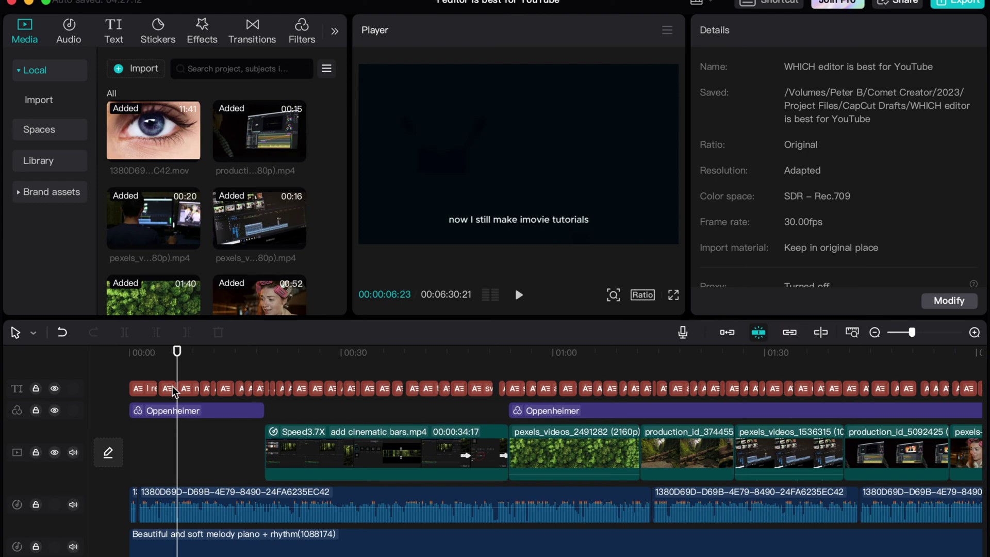
- Check that the Oppenheimer filter, voiceover and piano music clips kept their positions around the gap
{"action": "left_click", "coordinate": [173, 411]}
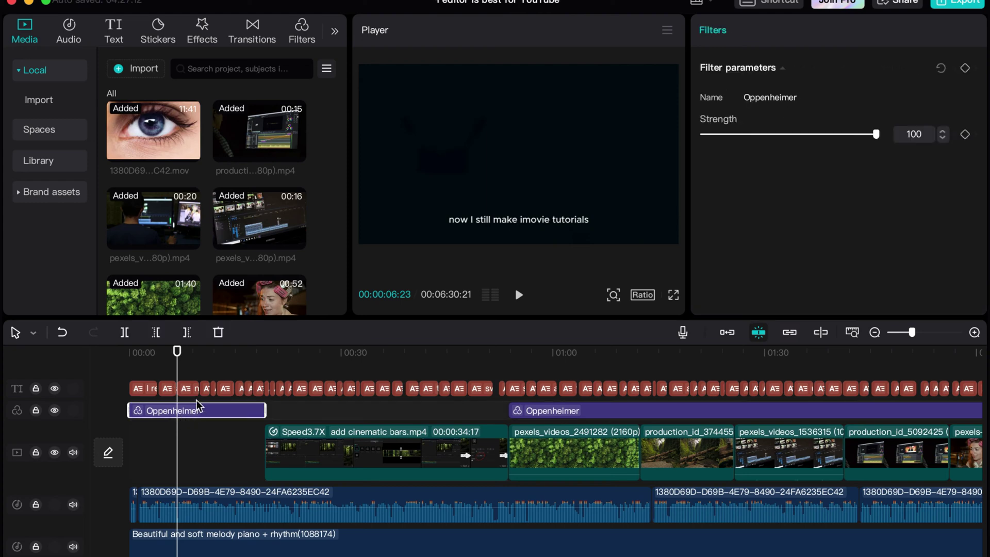
{"action": "left_click", "coordinate": [208, 497]}
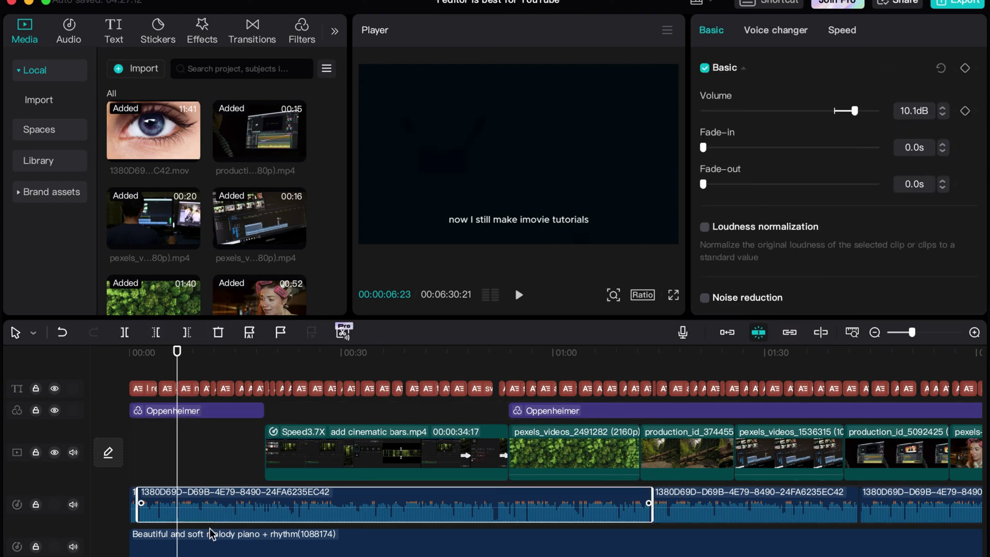
{"action": "left_click", "coordinate": [212, 536]}
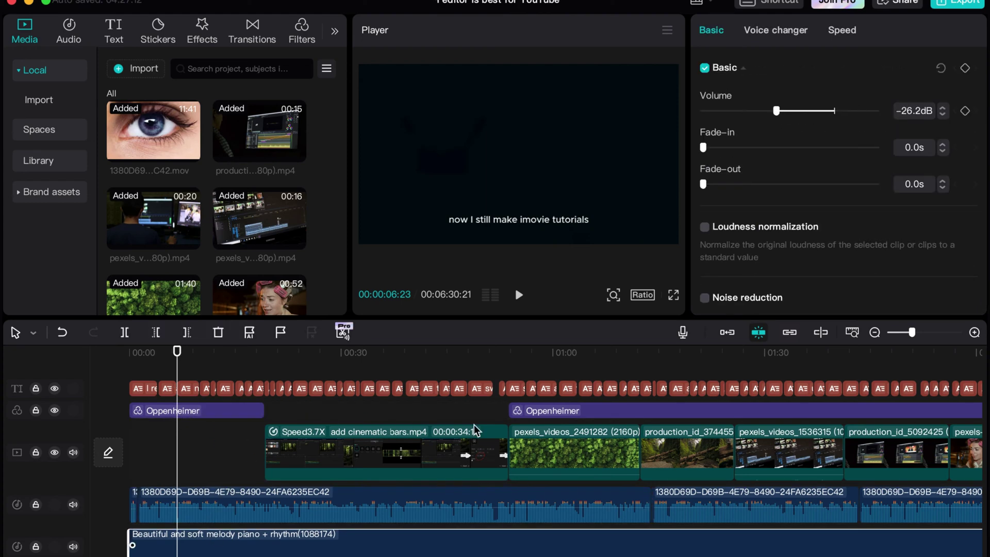
{"action": "left_click", "coordinate": [277, 414]}
{"action": "left_click", "coordinate": [216, 356]}
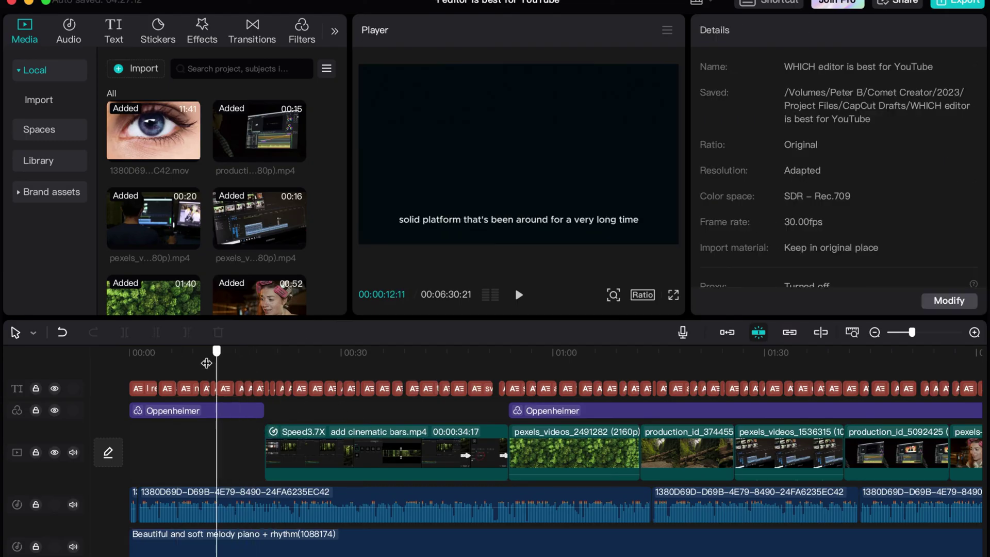
{"action": "mouse_move", "coordinate": [206, 363]}
{"action": "left_mouse_down"}
{"action": "mouse_move", "coordinate": [178, 361]}
{"action": "mouse_move", "coordinate": [361, 361]}
{"action": "mouse_move", "coordinate": [219, 362]}
{"action": "left_mouse_up"}
- Undo the first clip's deletion and move the playhead to about 01:01
{"action": "left_click_drag", "start_coordinate": [218, 376], "coordinate": [352, 387]}
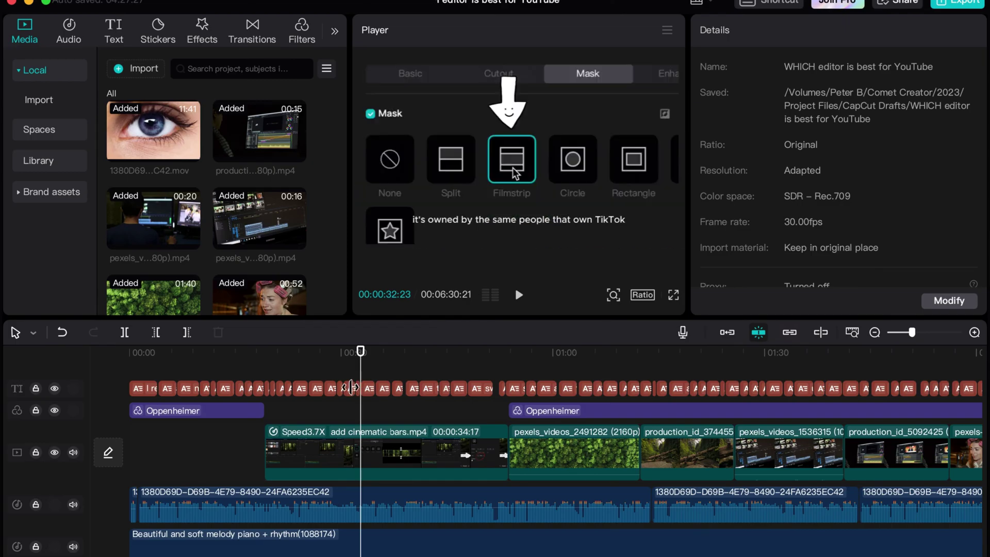
{"action": "key", "text": "super+z"}
{"action": "left_click", "coordinate": [348, 417]}
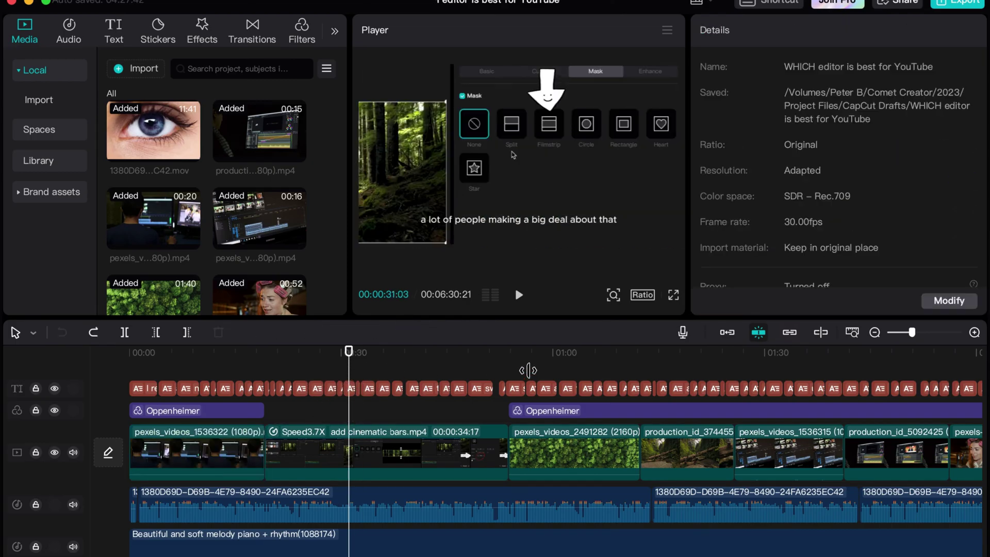
{"action": "left_click", "coordinate": [619, 363]}
{"action": "left_click", "coordinate": [565, 365]}
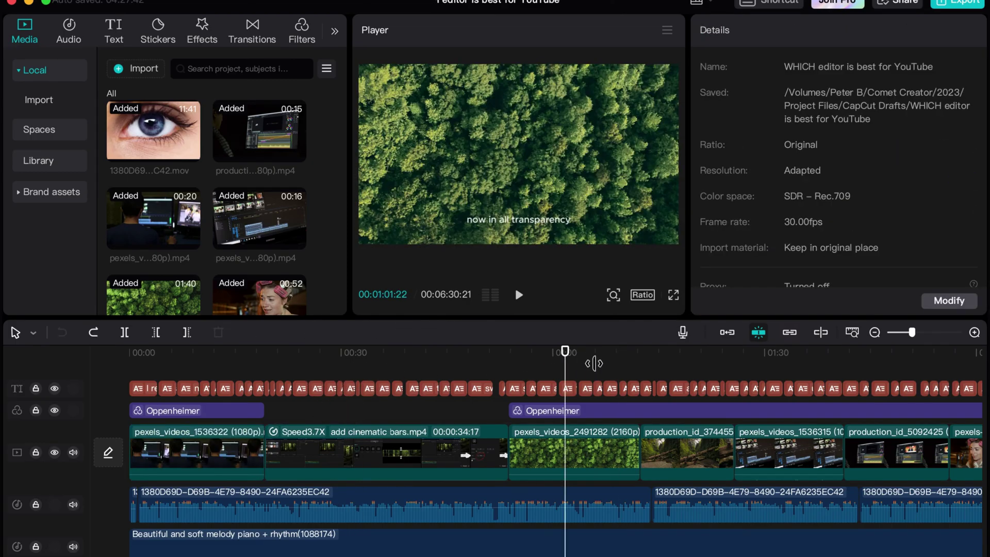
- Delete the forest clip pexels_videos_2491282 and preview the footage across the gap
{"action": "left_click", "coordinate": [566, 447]}
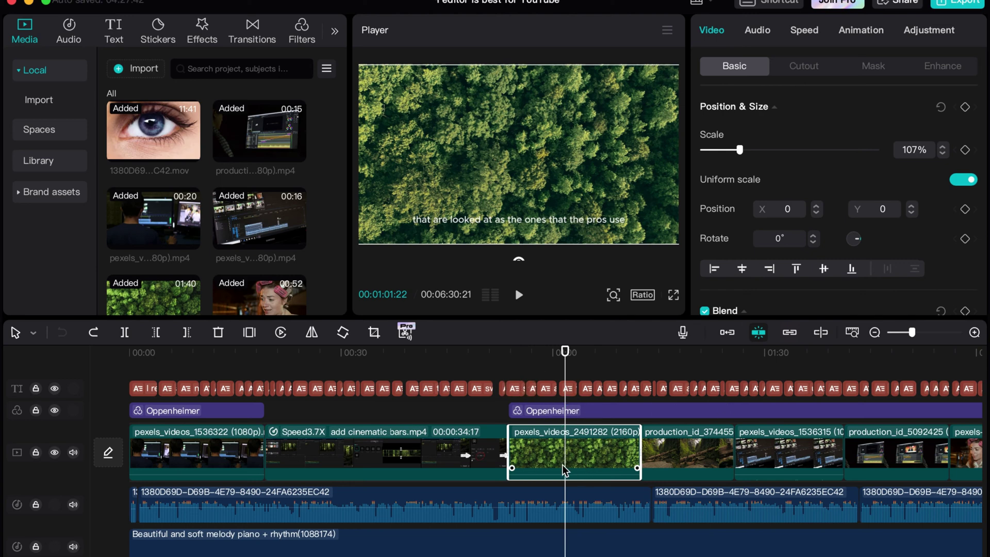
{"action": "key", "text": "BackSpace"}
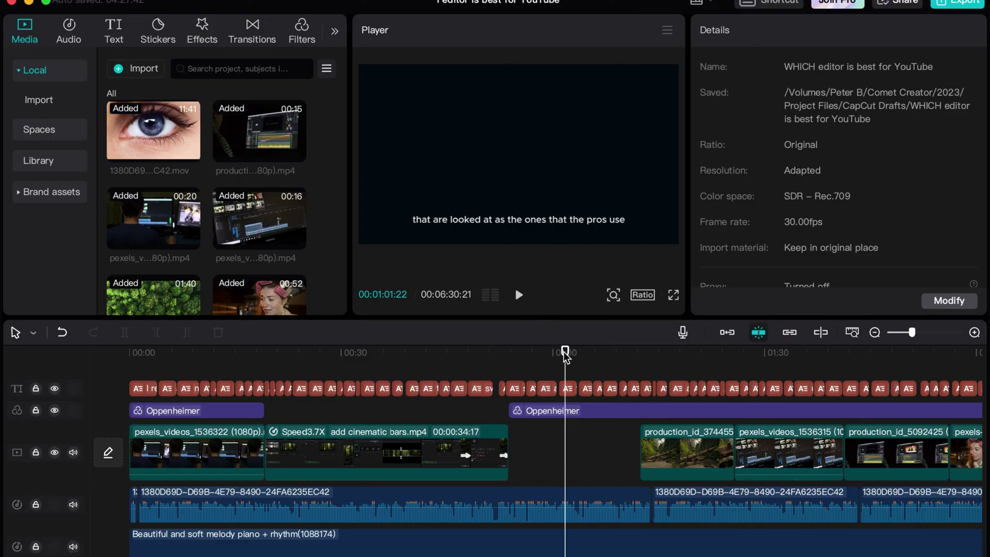
{"action": "left_click_drag", "start_coordinate": [562, 364], "coordinate": [504, 372]}
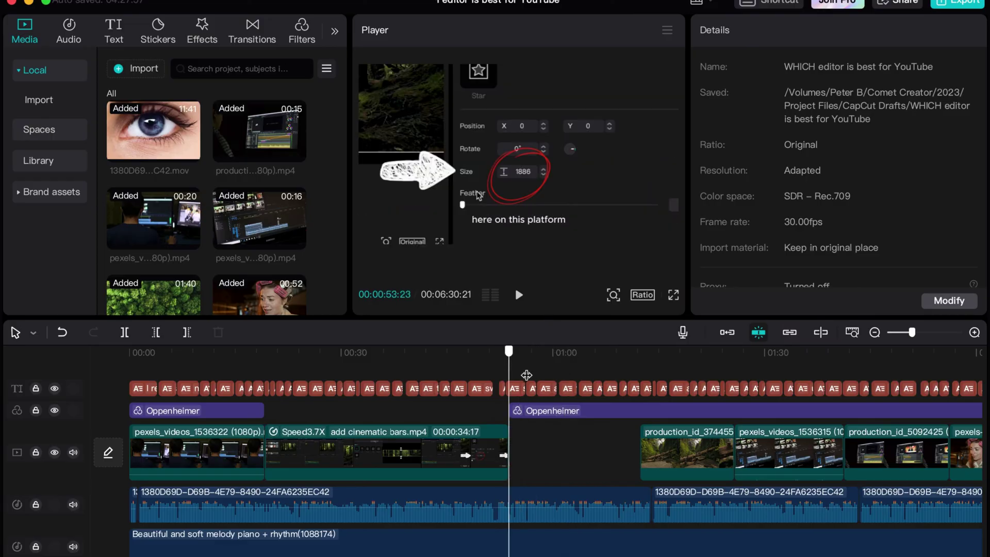
{"action": "left_click_drag", "start_coordinate": [526, 375], "coordinate": [619, 379]}
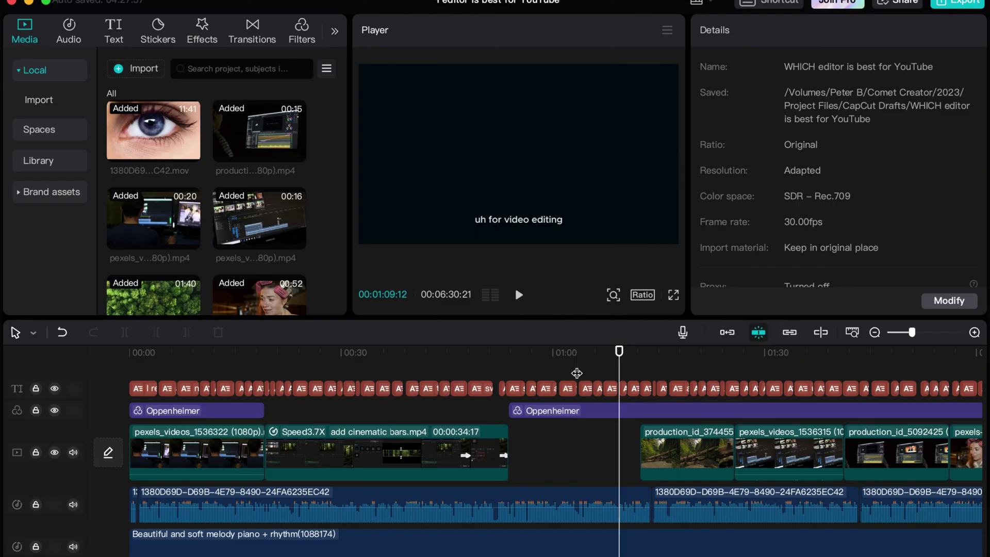
- Undo to restore pexels_videos_2491282 between the cinematic bars clip and production_id_374455
{"action": "key", "text": "ctrl+z"}
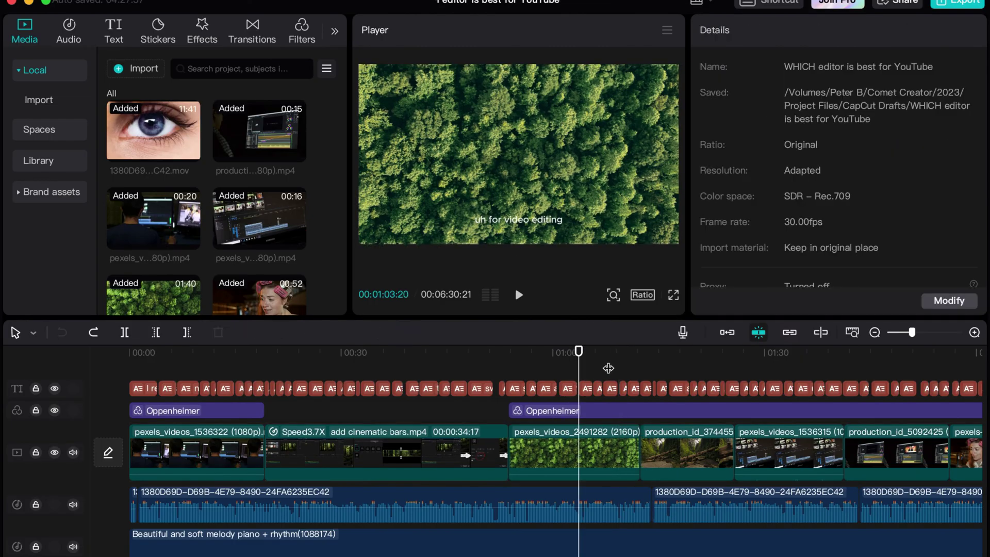
{"action": "left_click_drag", "start_coordinate": [609, 368], "coordinate": [626, 384]}
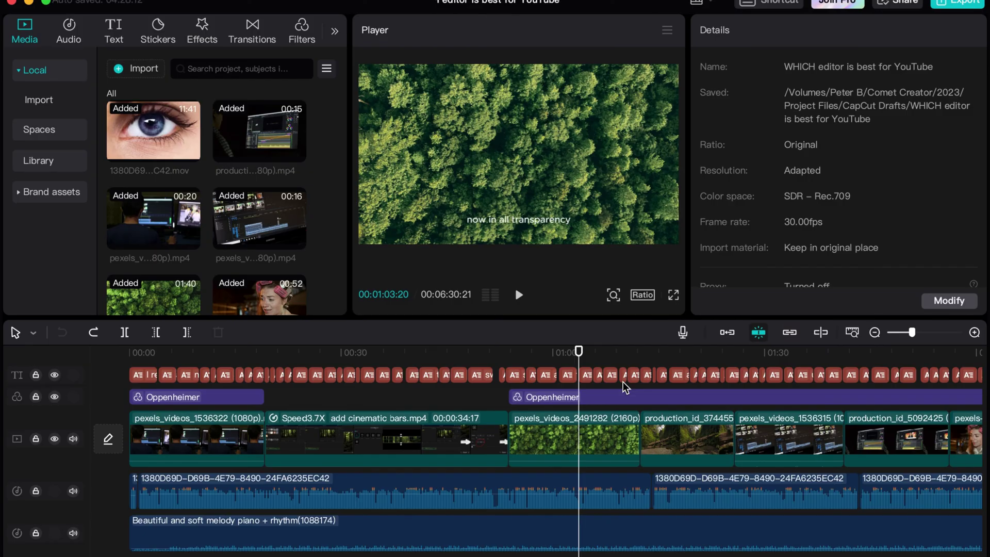
{"action": "scroll", "coordinate": [623, 382], "scroll_direction": "up", "scroll_amount": 1}
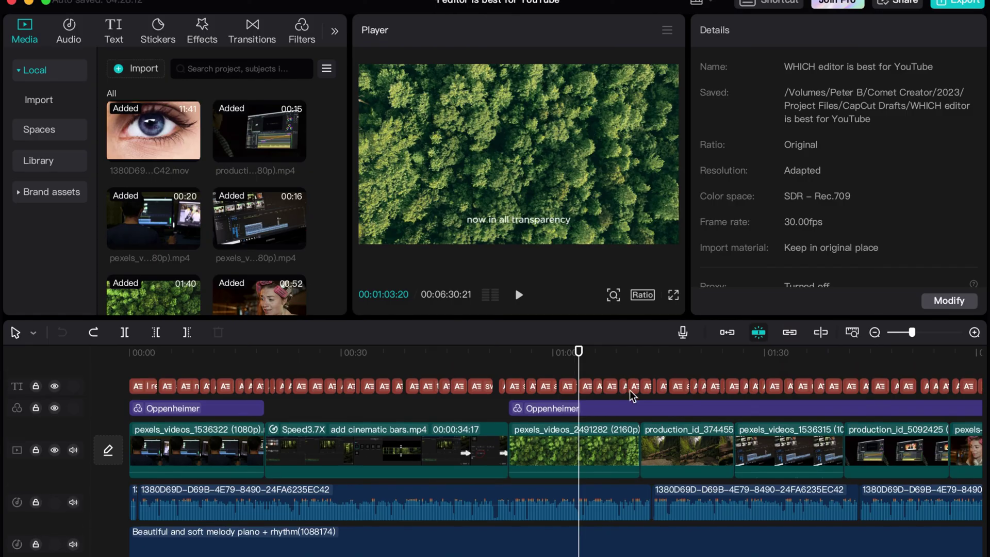